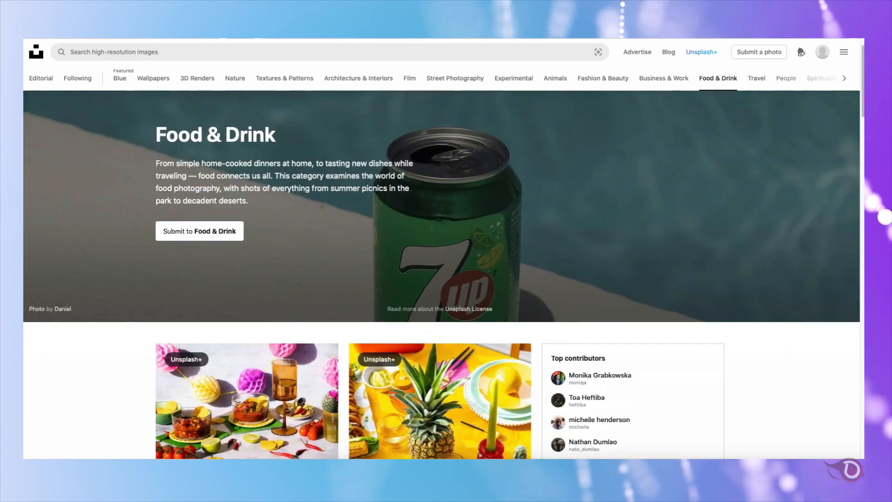
Browse the Food & Drink and Architecture & Interiors photo categories on Unsplash for suitable stock images
scroll(439, 274, down, 15)
scroll(440, 274, down, 5)
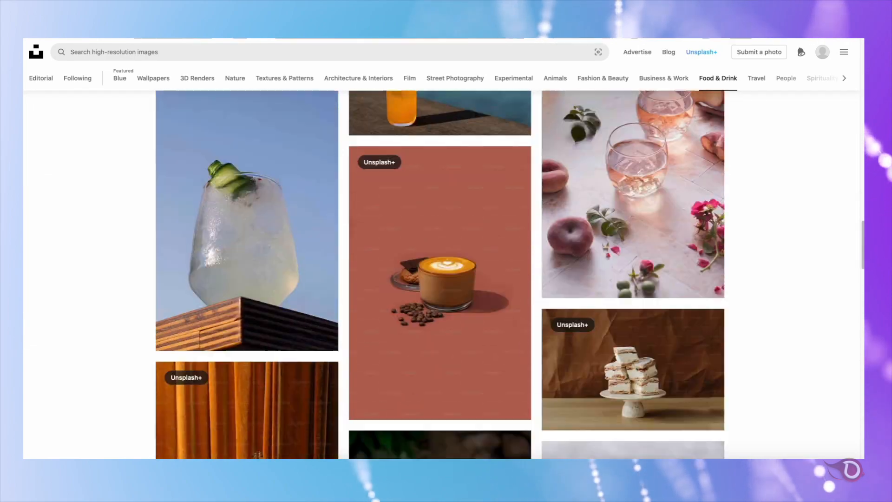
scroll(440, 274, up, 2)
click(358, 78)
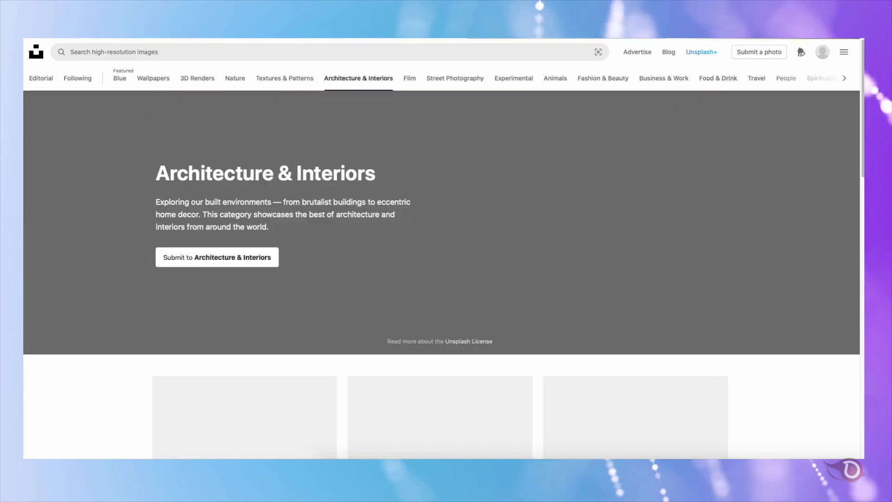
scroll(381, 130, down, 15)
scroll(483, 204, down, 10)
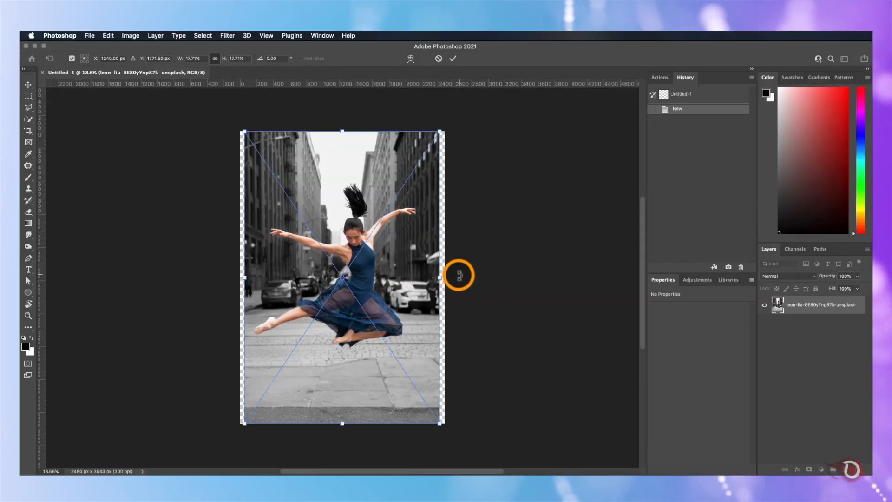
In Photoshop, scale the placed dancer photo to 18.60% so it spans the full canvas width
drag(439, 277, 444, 277)
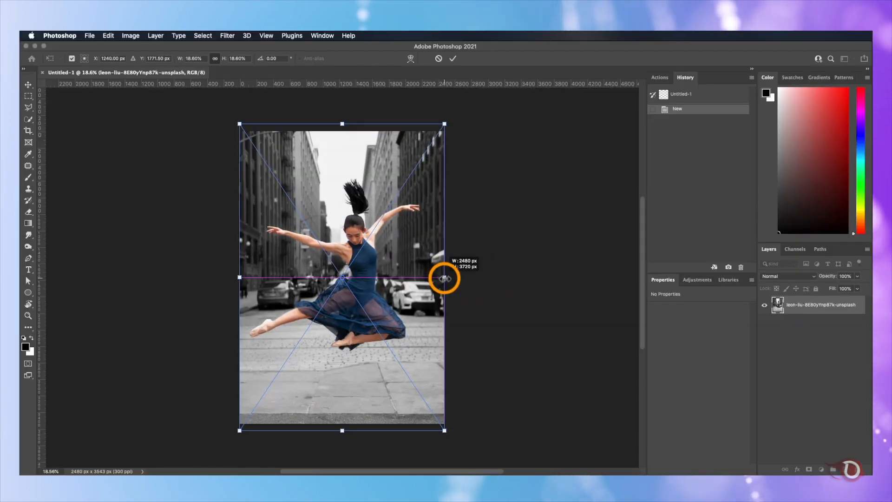
click(454, 60)
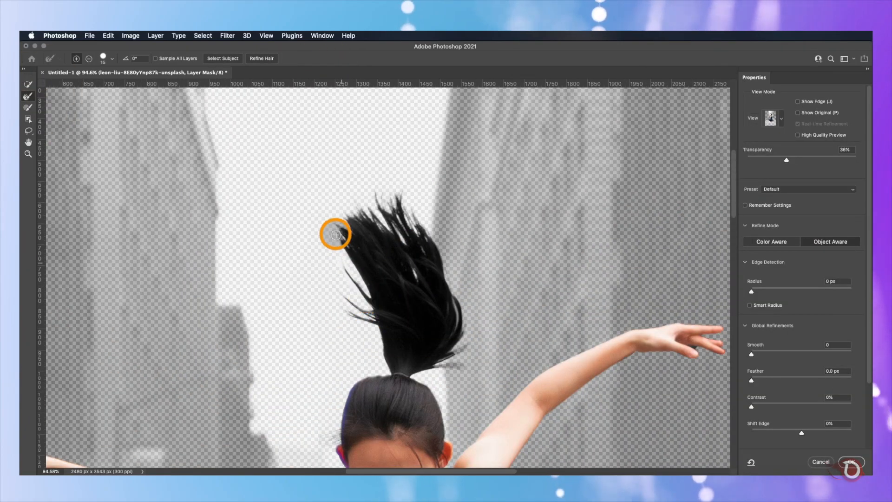
Refine the mask edge around the dancer's flying ponytail with a smaller refine brush and apply the mask
key(bracketleft)
key(bracketleft)
key(bracketleft)
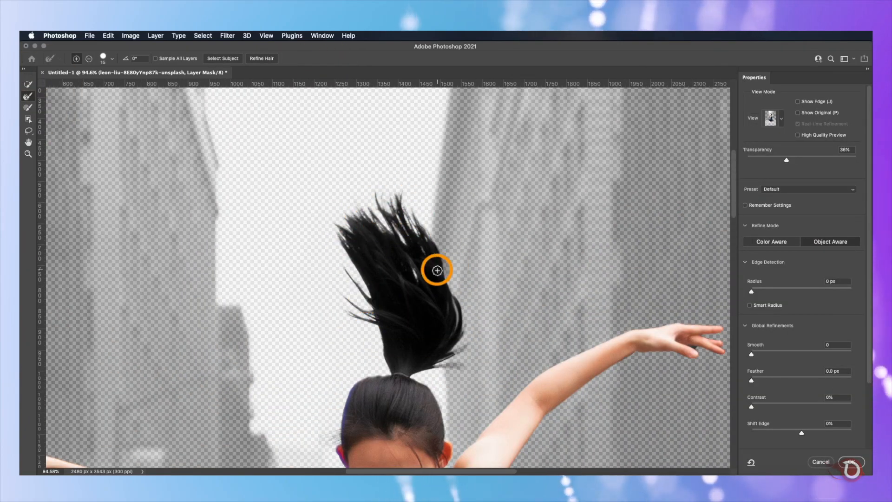
key(v)
mouse_move(417, 279)
mouse_down()
mouse_move(454, 302)
mouse_move(458, 342)
mouse_move(511, 364)
mouse_up()
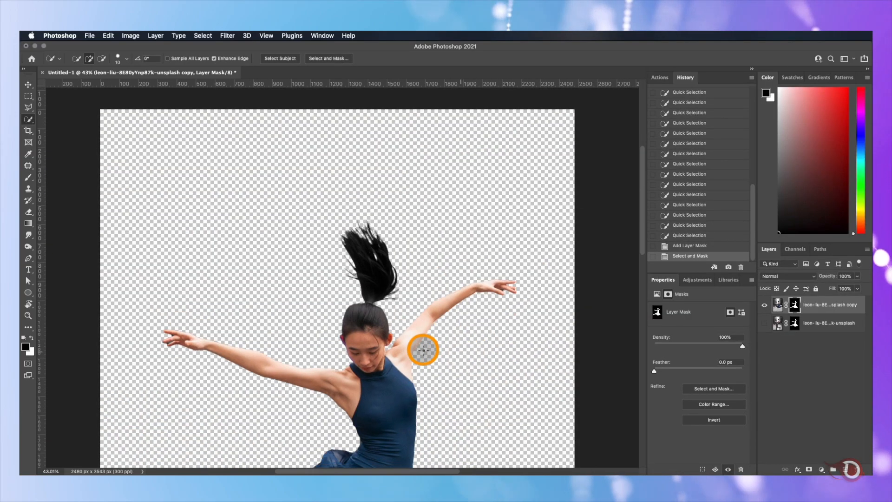
Rename the upper masked dancer layer as Subject
scroll(421, 349, down, 5)
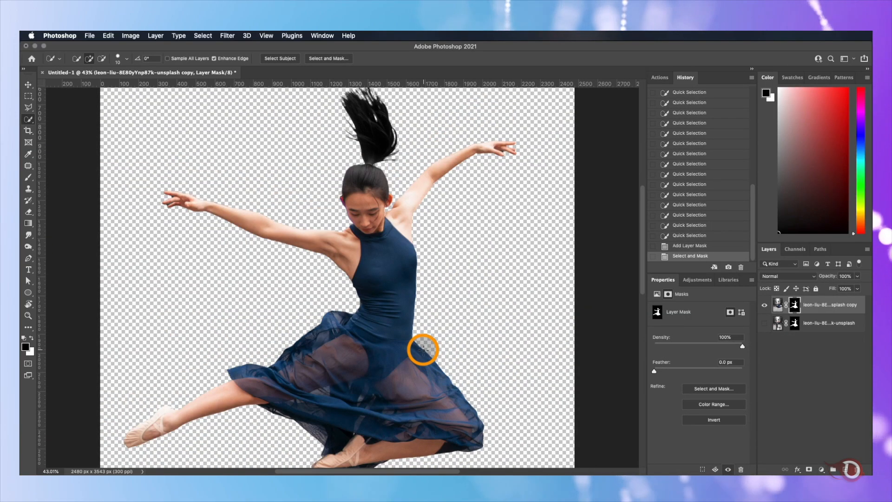
scroll(422, 349, down, 5)
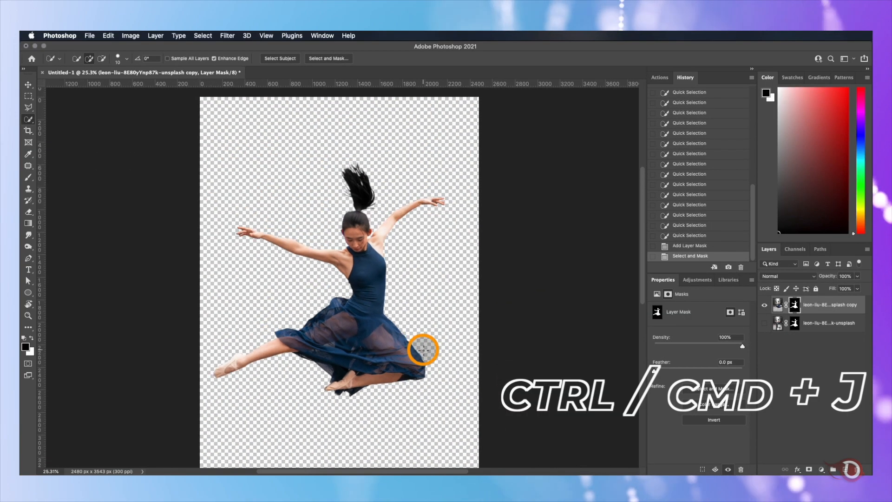
double_click(849, 305)
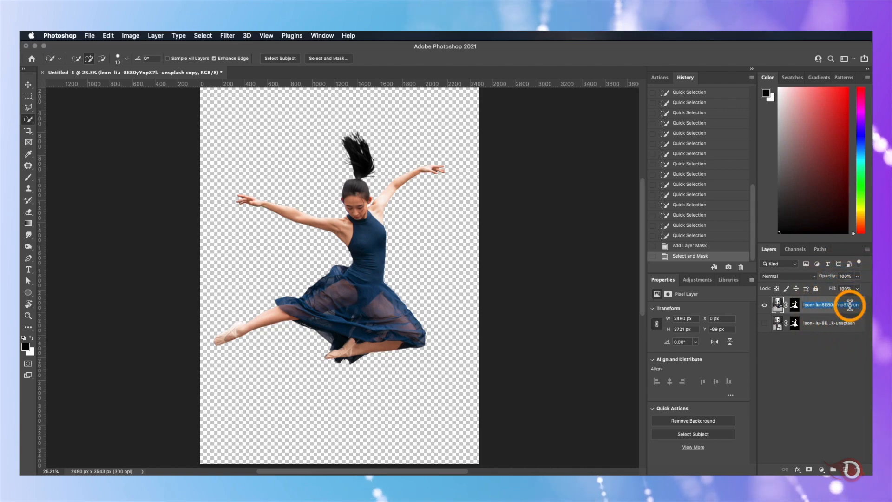
text(Subject)
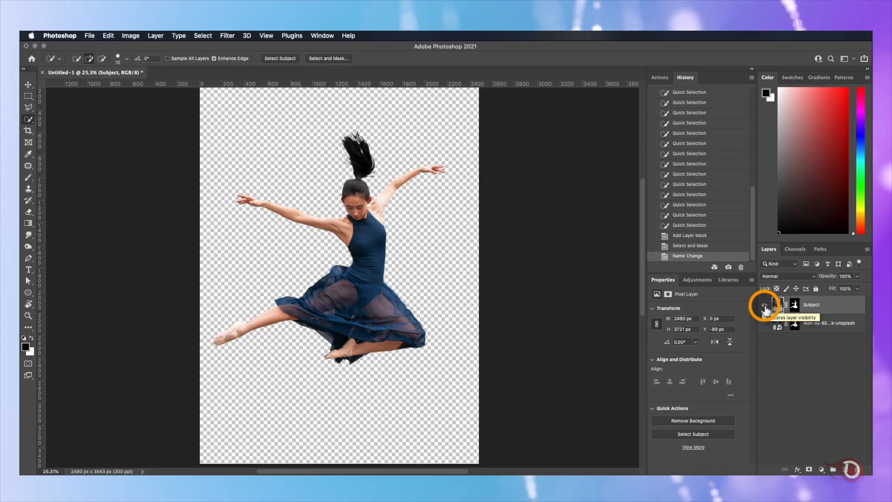
Hide the Subject layer, show the original photo layer, and invert its layer mask to leave only the street
click(764, 305)
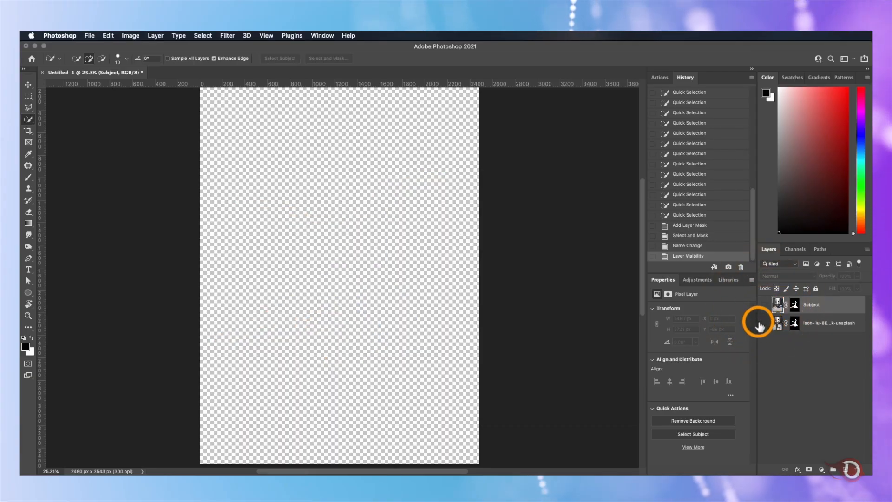
click(763, 324)
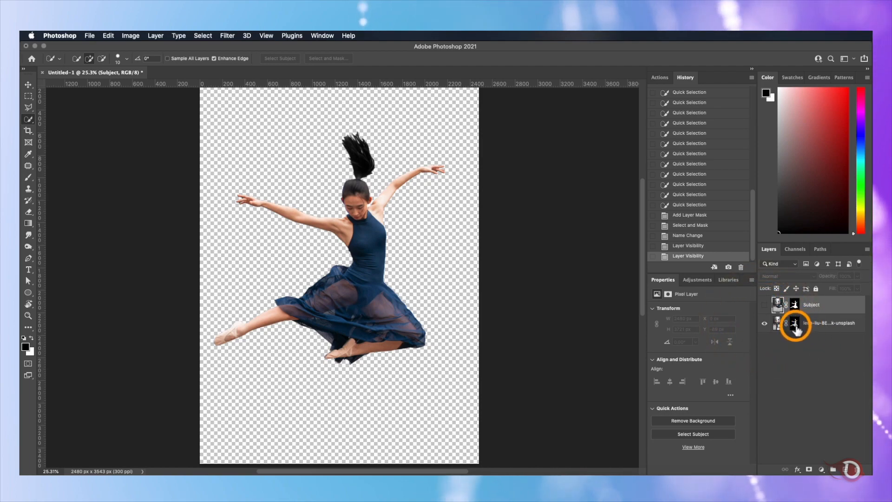
click(795, 325)
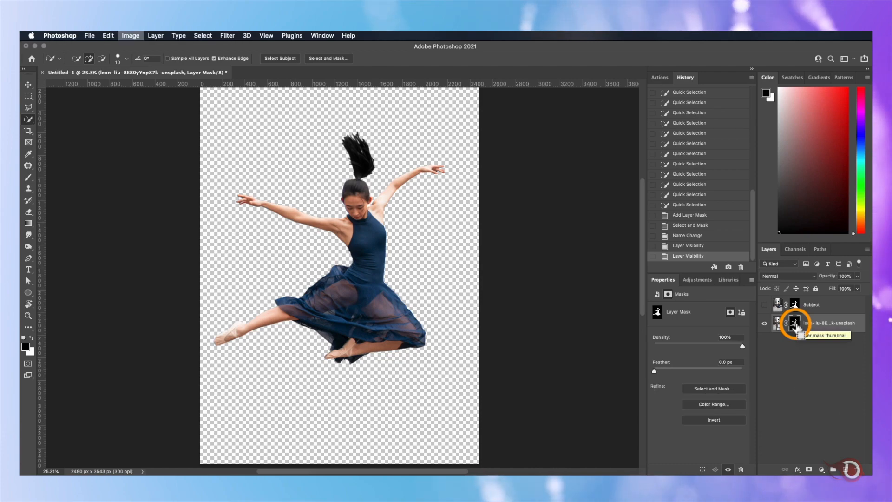
key(super+i)
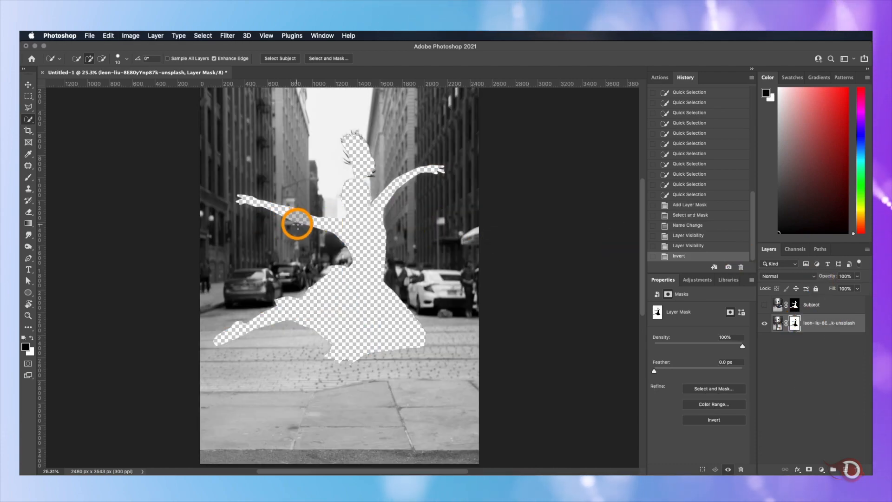
scroll(297, 224, up, 5)
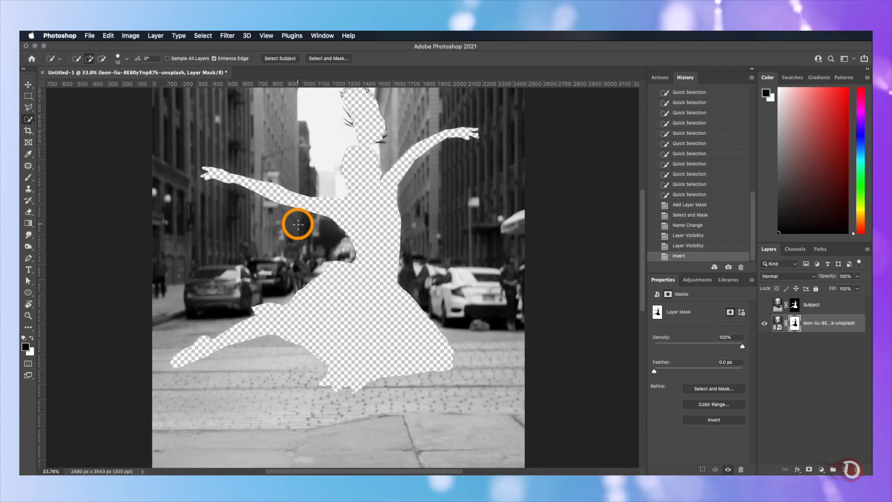
scroll(297, 224, down, 3)
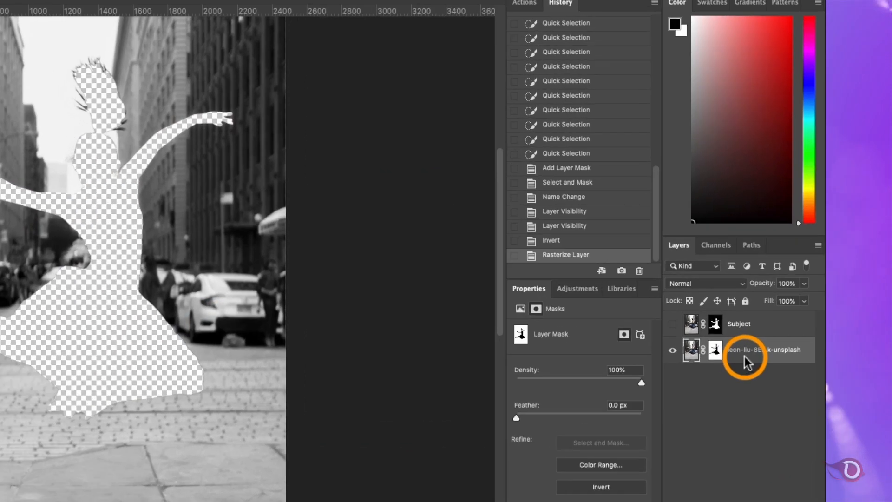
Bake the inverted mask into the street layer by converting it to a smart object and rasterizing it
right_click(815, 325)
click(774, 191)
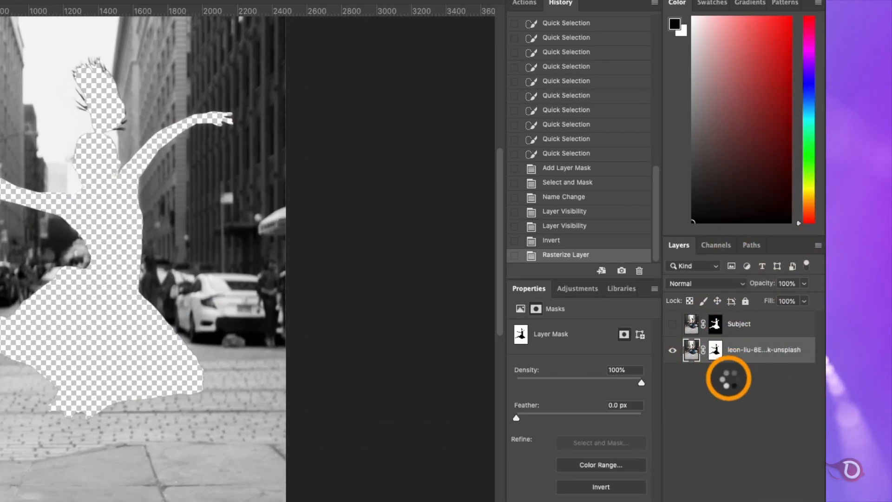
right_click(695, 349)
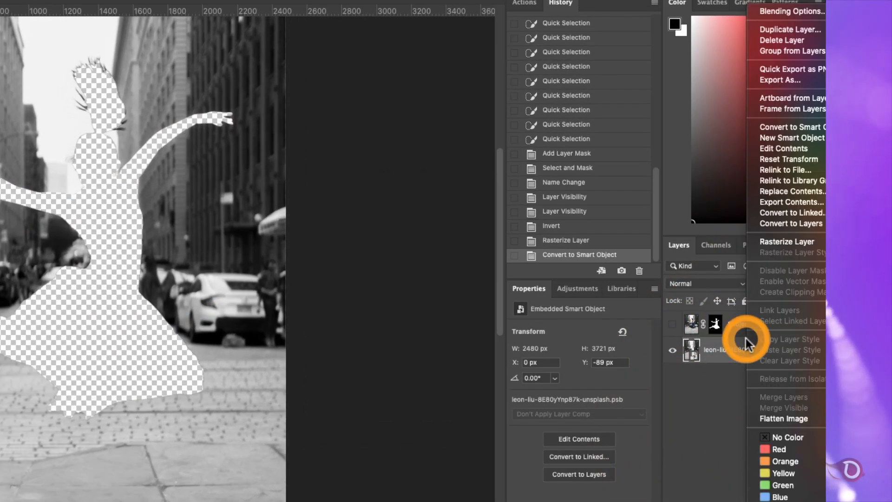
click(734, 193)
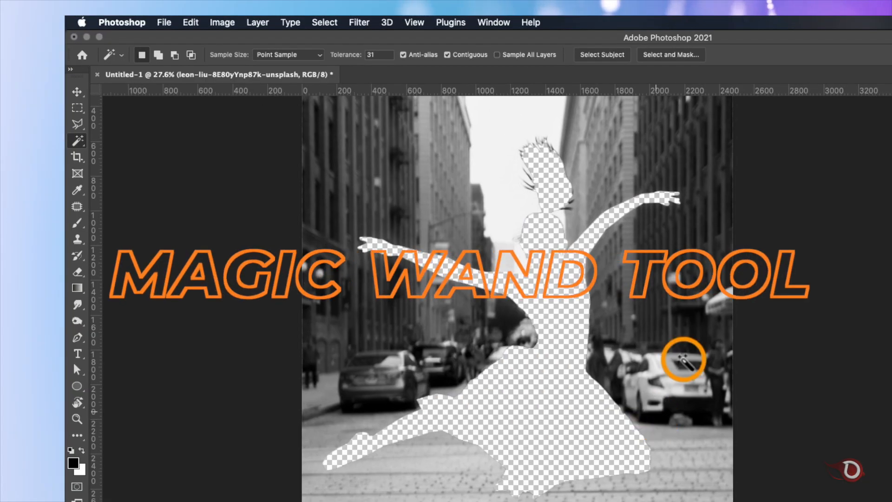
Select the transparent dancer-shaped hole in the street layer with the Magic Wand tool
key(shift+w)
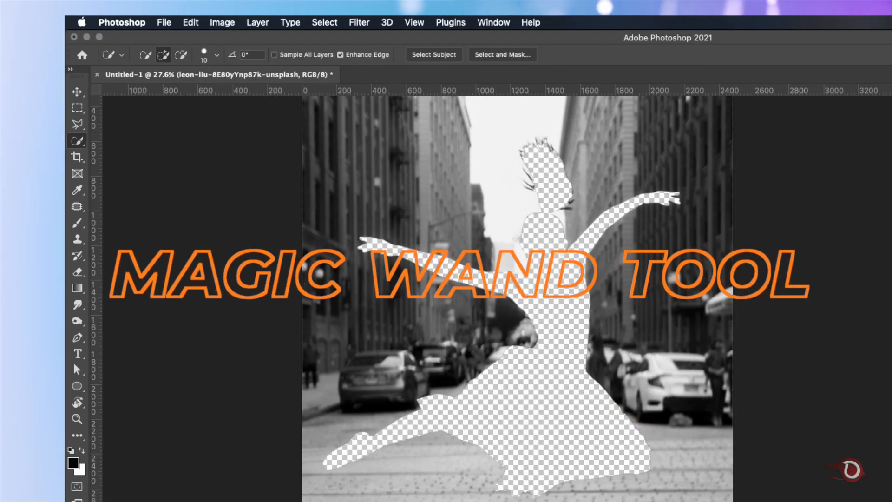
right_click(74, 142)
click(102, 161)
click(557, 379)
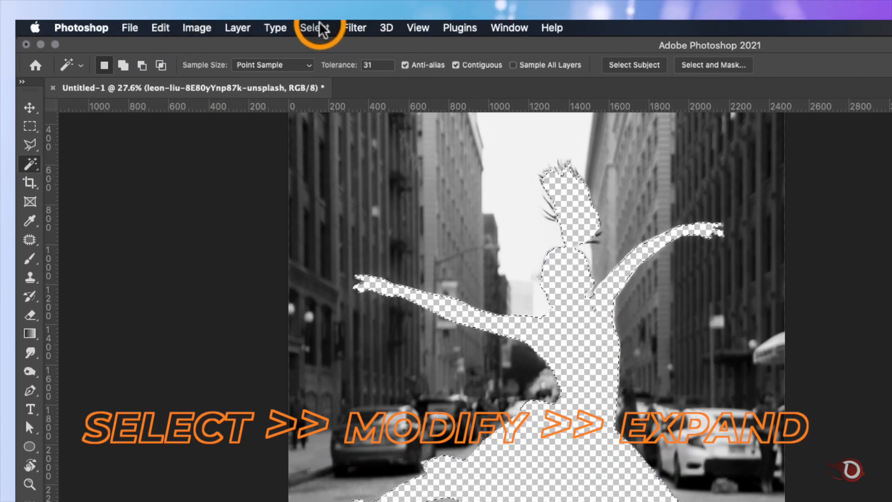
Expand the dancer-shaped selection by 40 pixels
click(203, 36)
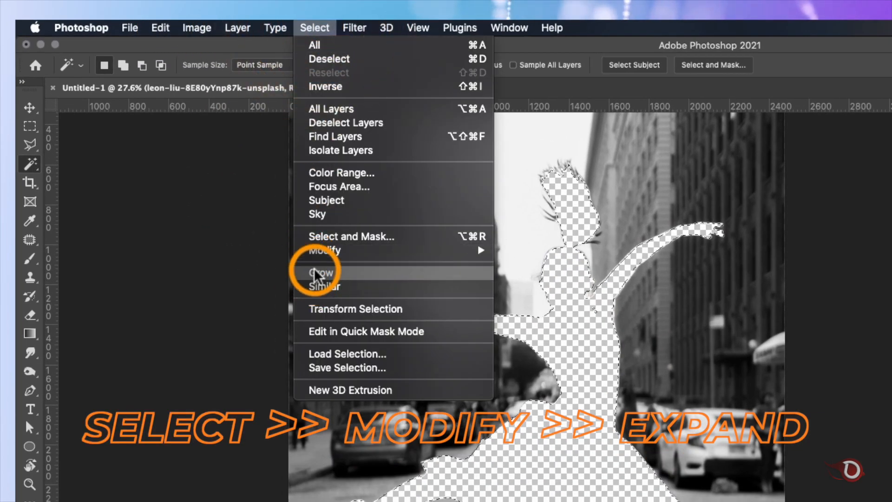
mouse_move(464, 250)
click(545, 275)
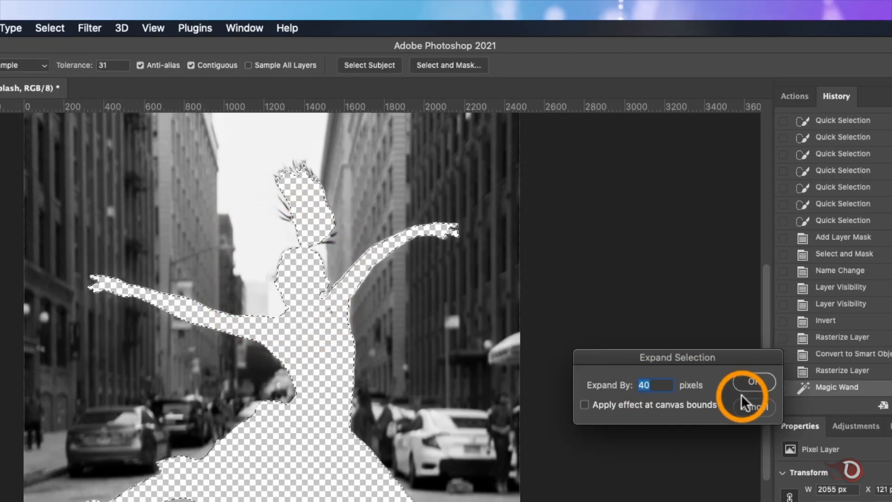
click(754, 382)
Fill the selected hole with Content-Aware Fill output to the current layer, and deselect
click(166, 29)
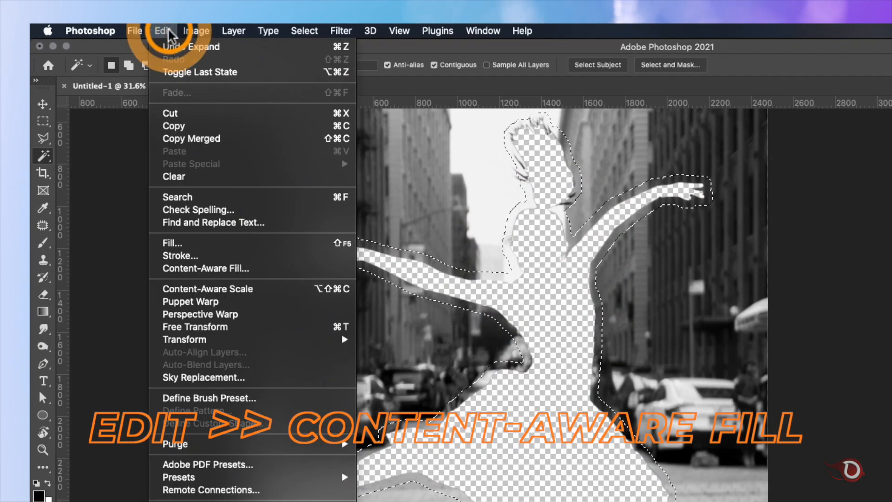
click(205, 268)
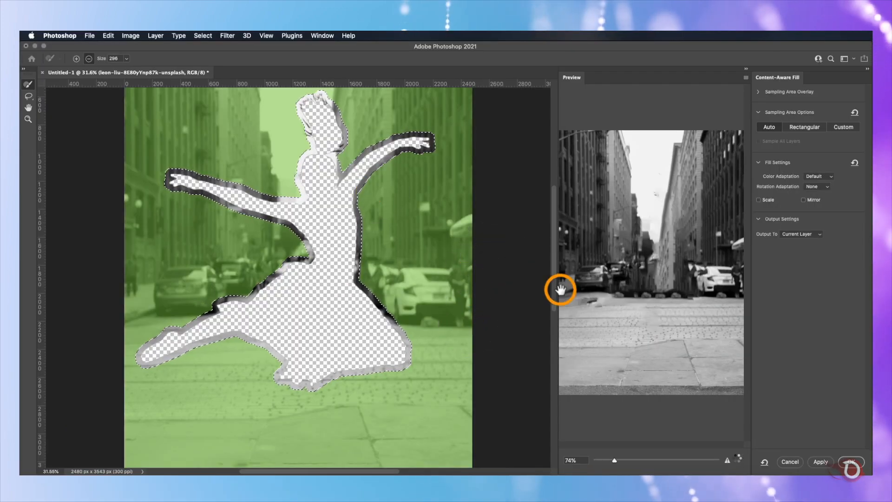
click(850, 460)
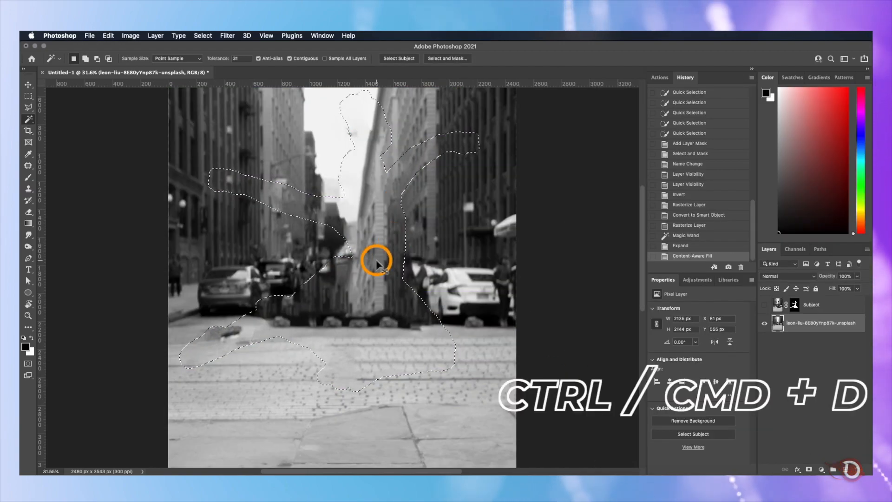
key(super+d)
Remove the dark hair remnants in the sky with the Healing Brush in Normal mode, sampling clean sky
scroll(293, 251, up, 3)
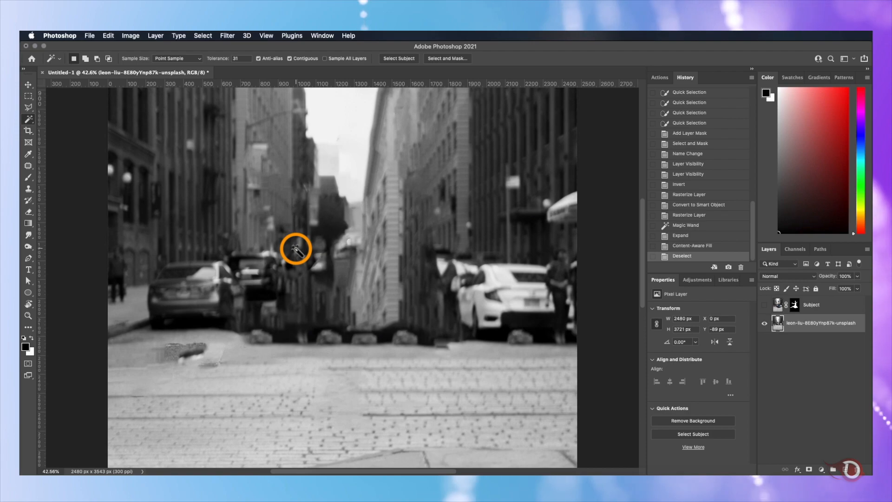
scroll(358, 259, up, 5)
scroll(358, 259, down, 1)
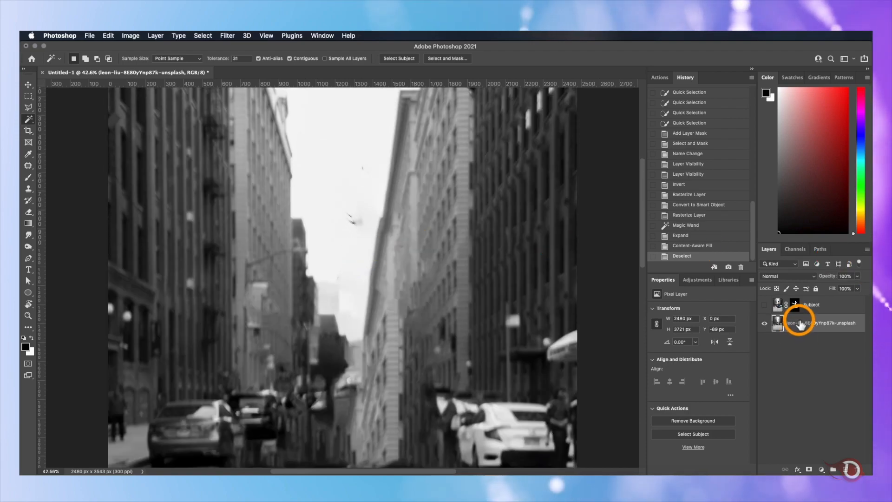
right_click(29, 164)
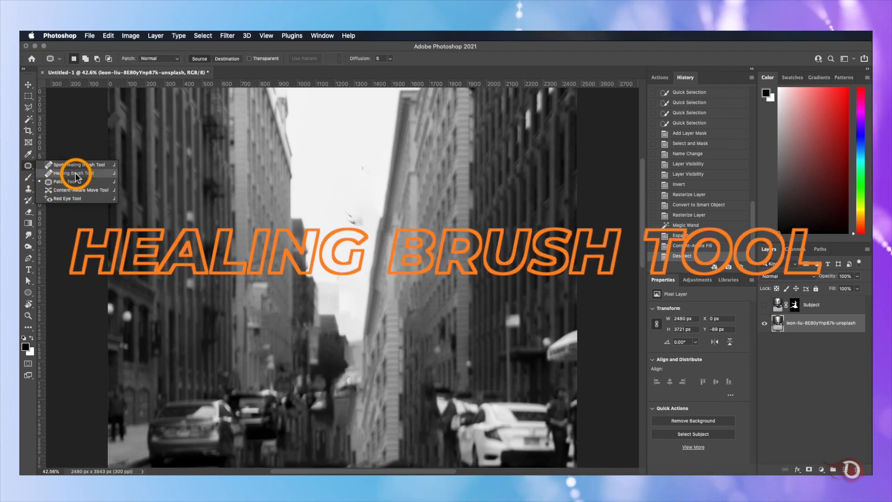
click(76, 175)
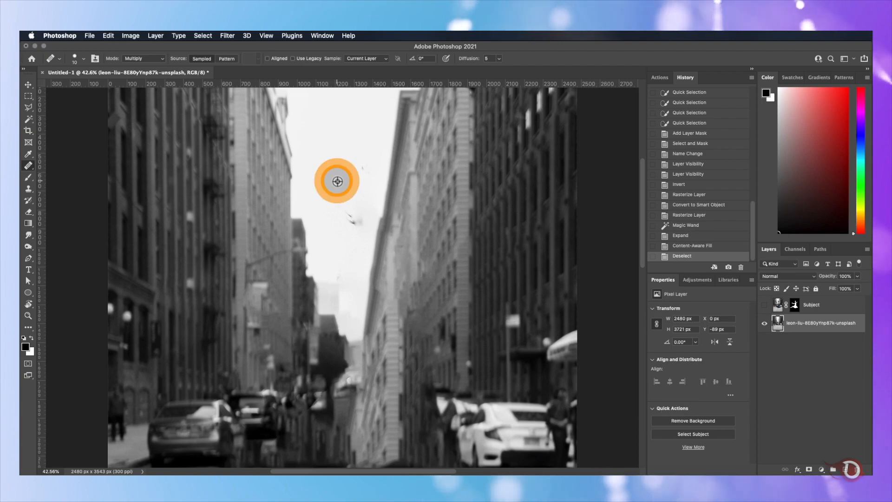
alt+click(336, 180)
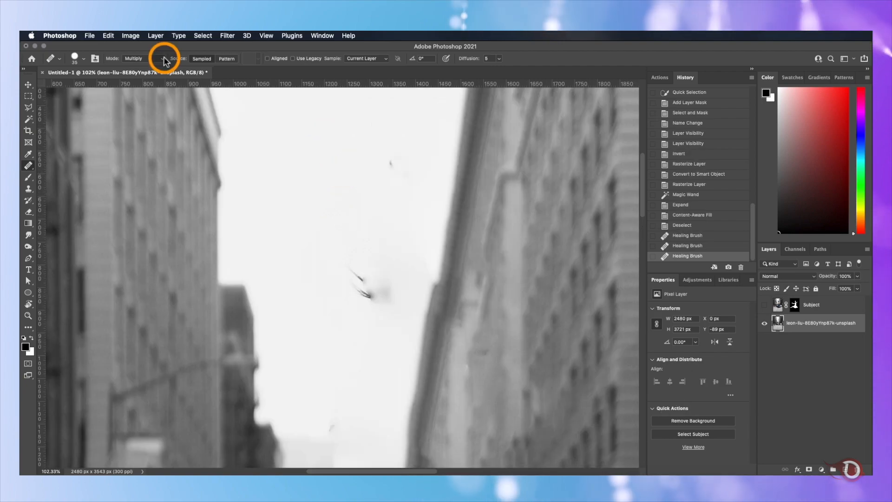
click(149, 59)
click(134, 39)
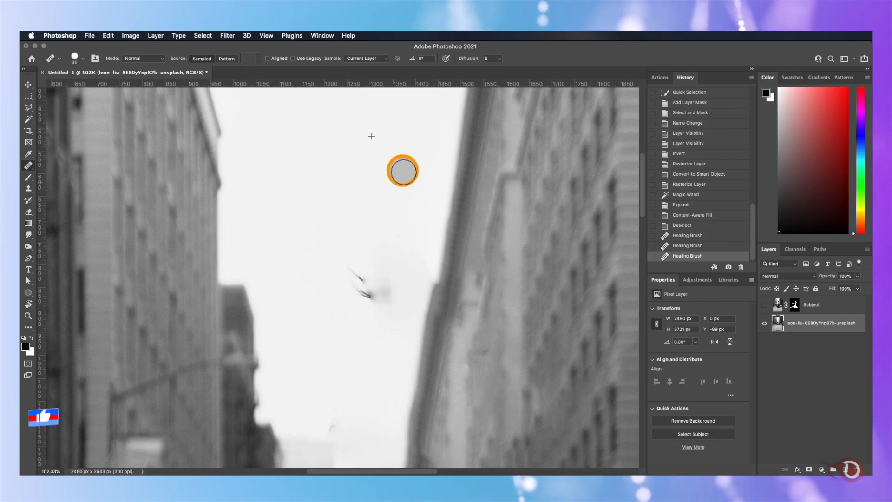
click(354, 271)
click(364, 290)
click(385, 297)
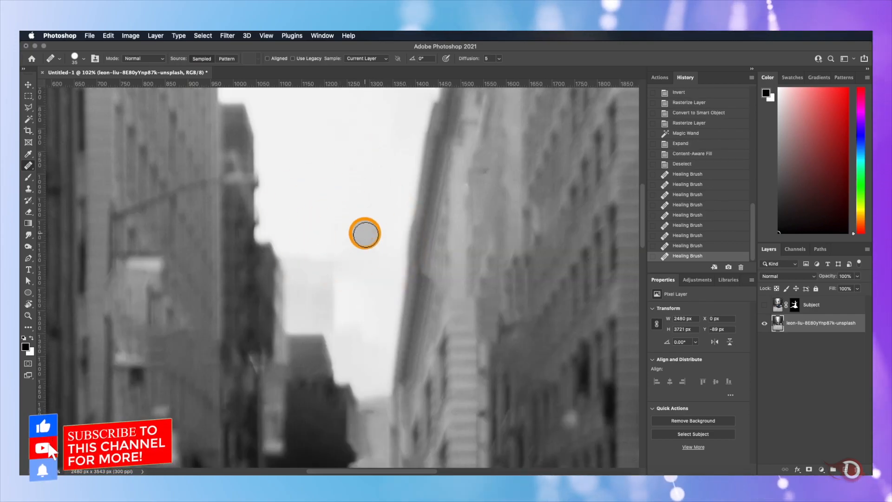
drag(364, 233, 480, 286)
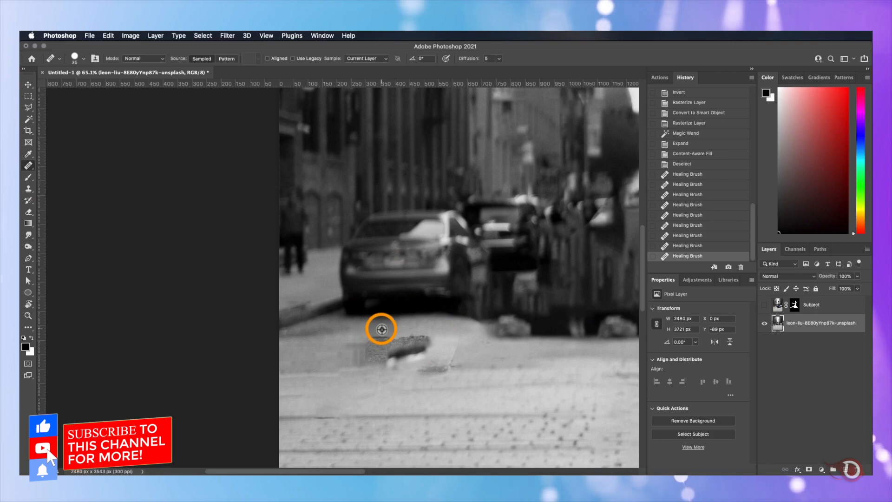
Remove the dark and bright leftover patches on the road behind the parked car with the Healing Brush, sampling clean pavement
click(371, 331)
click(378, 340)
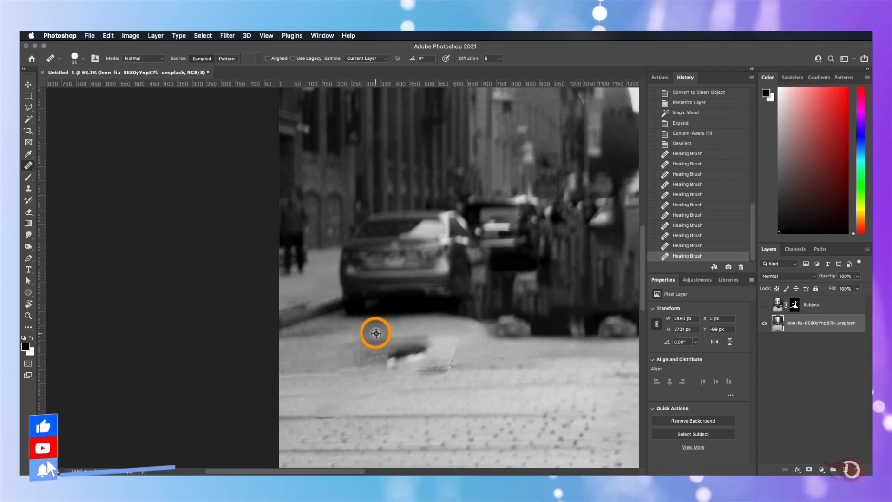
click(438, 354)
click(412, 353)
click(378, 344)
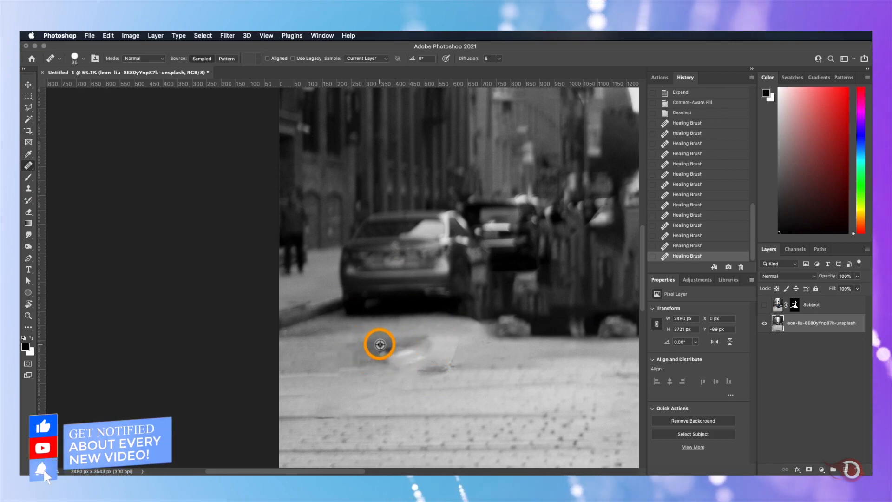
click(339, 343)
click(398, 340)
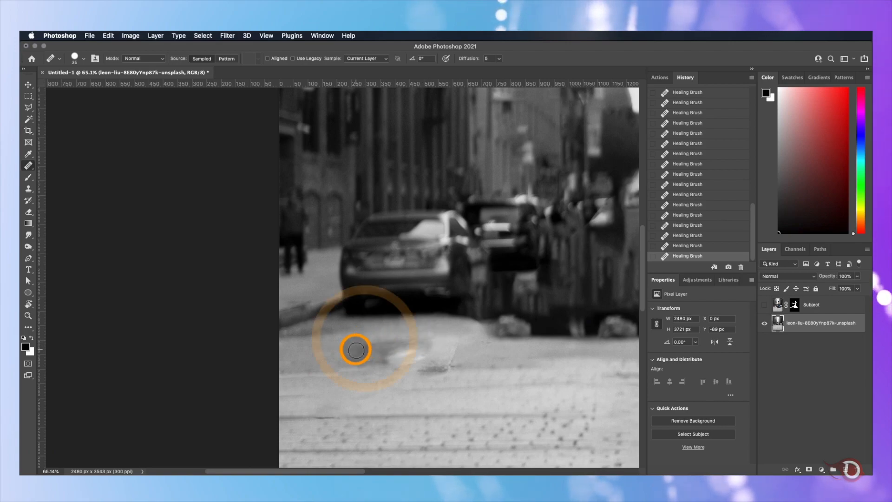
click(399, 351)
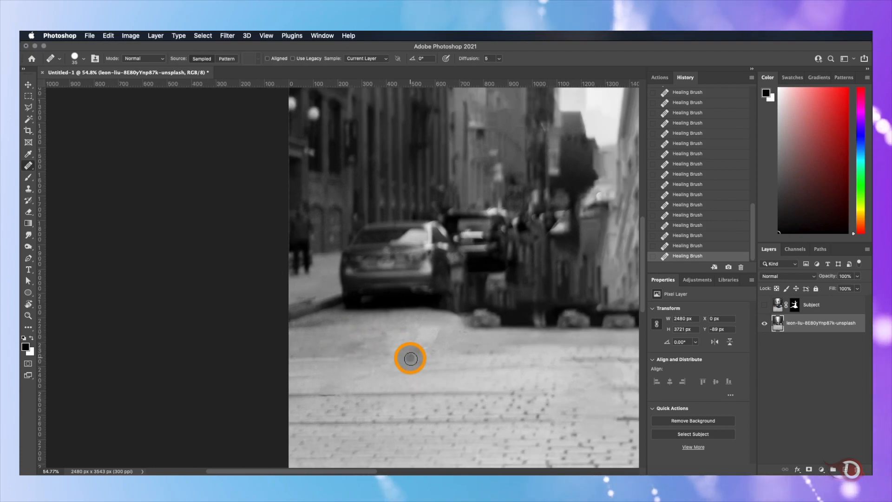
click(468, 339)
Convert the cleaned street layer to a smart object
key(super+minus)
key(super+minus)
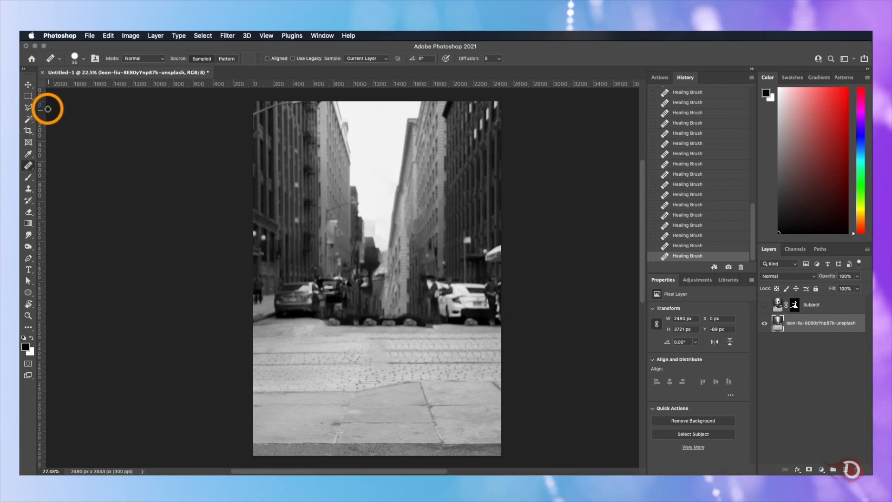
click(27, 86)
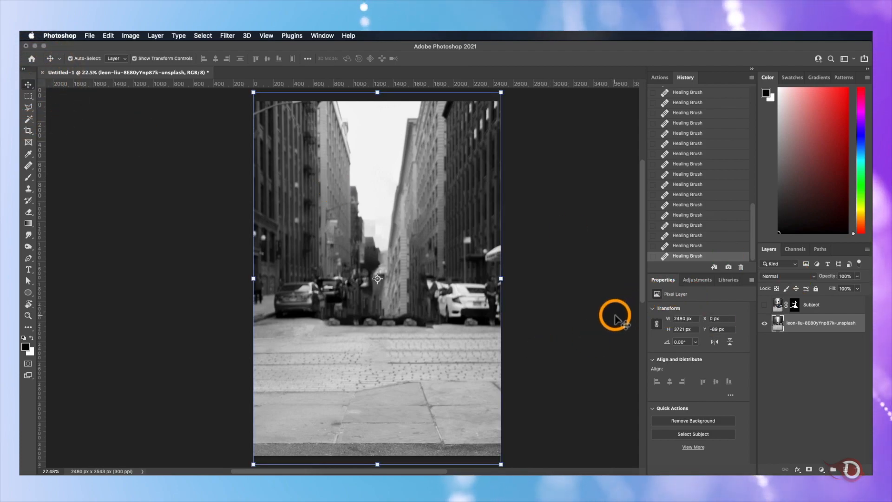
right_click(820, 331)
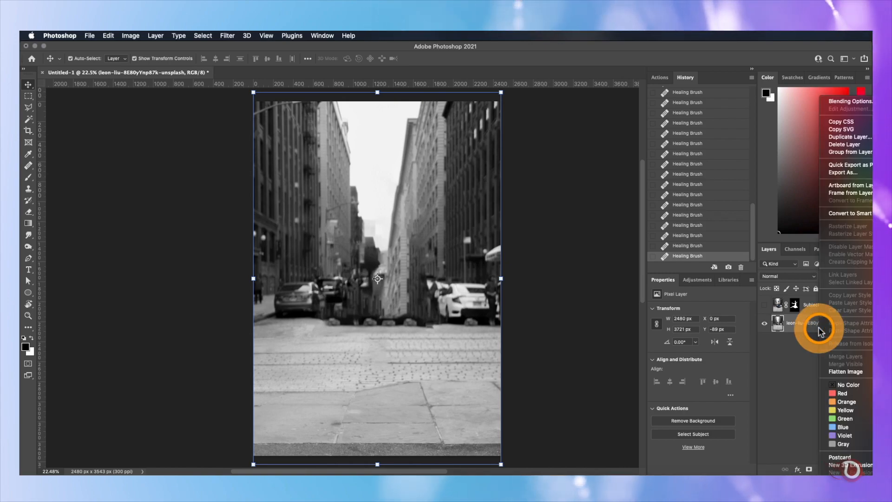
click(851, 215)
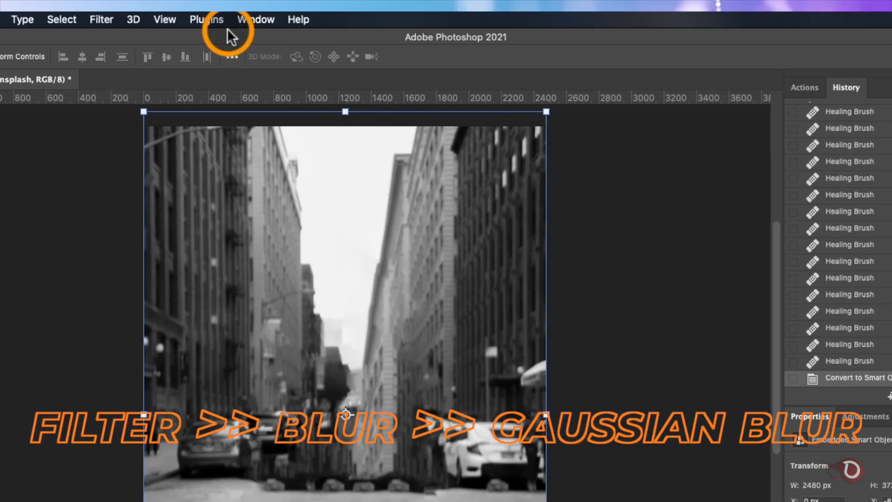
Soften the street smart object with a slightly stronger Gaussian Blur as a smart filter
click(113, 20)
click(116, 214)
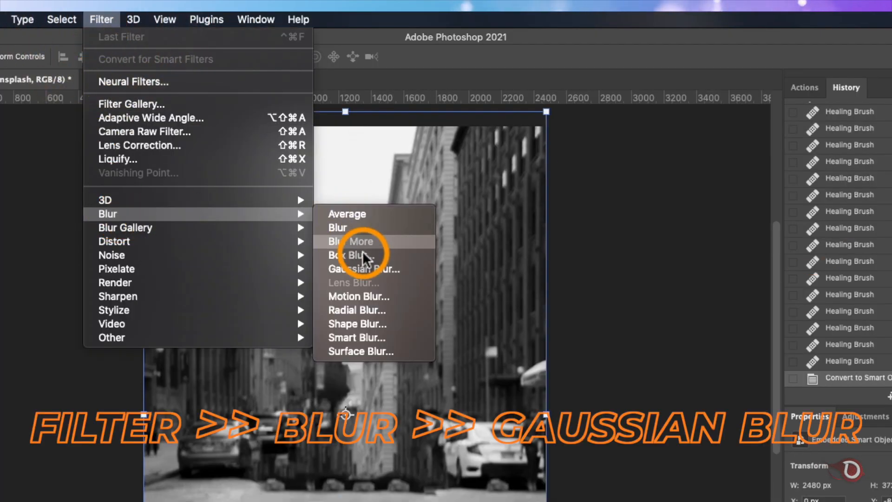
click(360, 268)
click(629, 269)
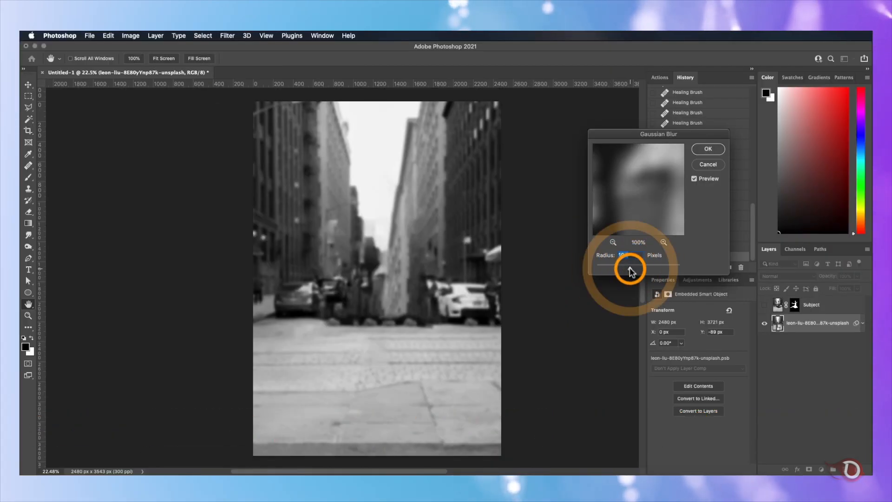
click(630, 268)
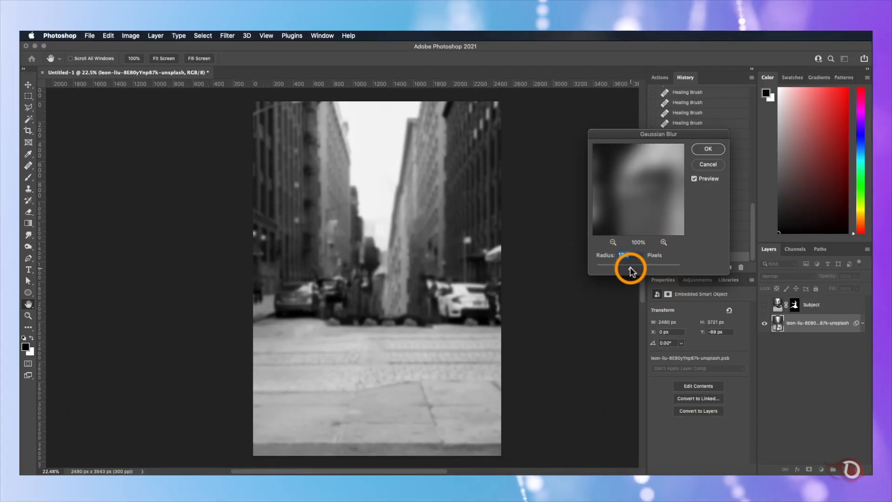
click(708, 148)
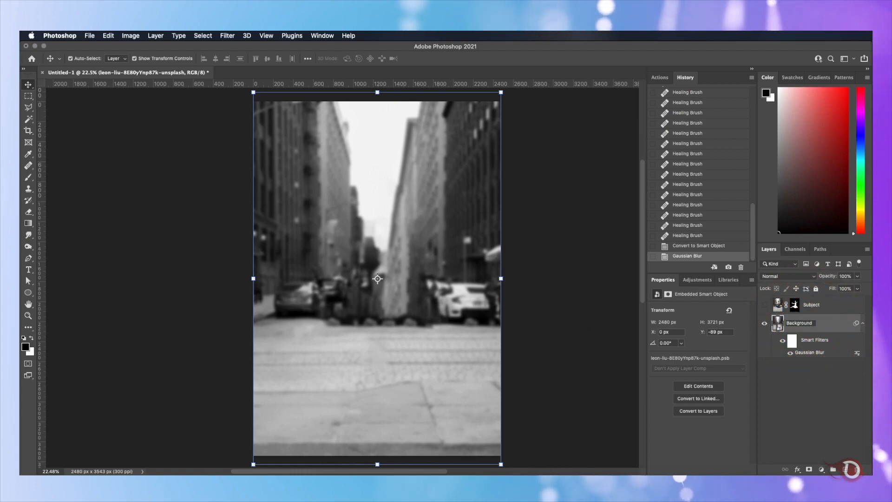
Name the blurred street layer Background and make the Subject layer visible
click(767, 383)
click(763, 304)
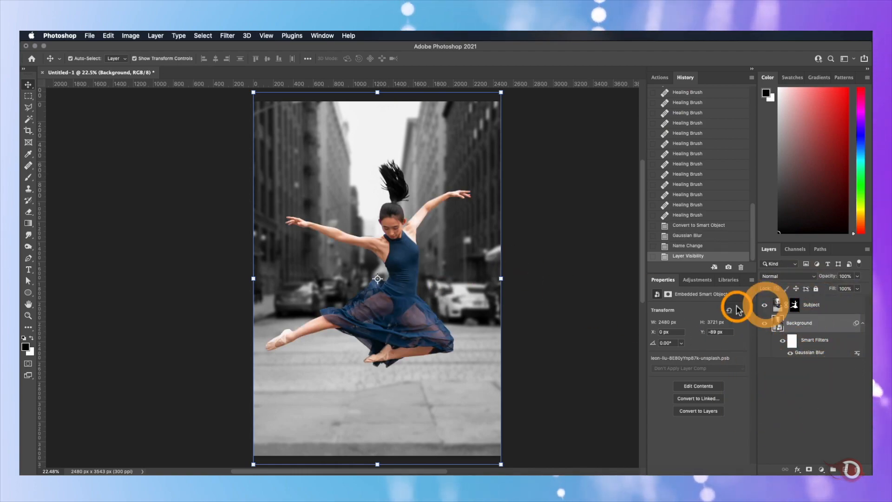
Add a new layer above the Subject layer and set up a small Hard Round brush for line work
click(821, 304)
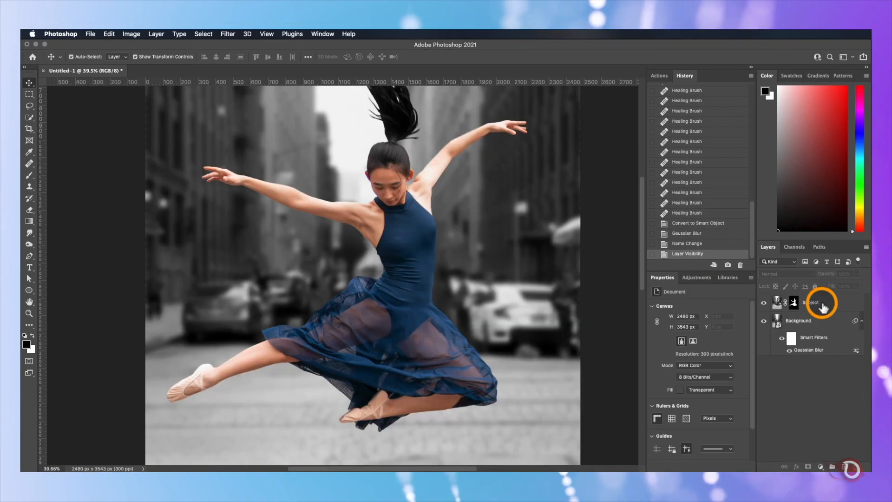
click(845, 467)
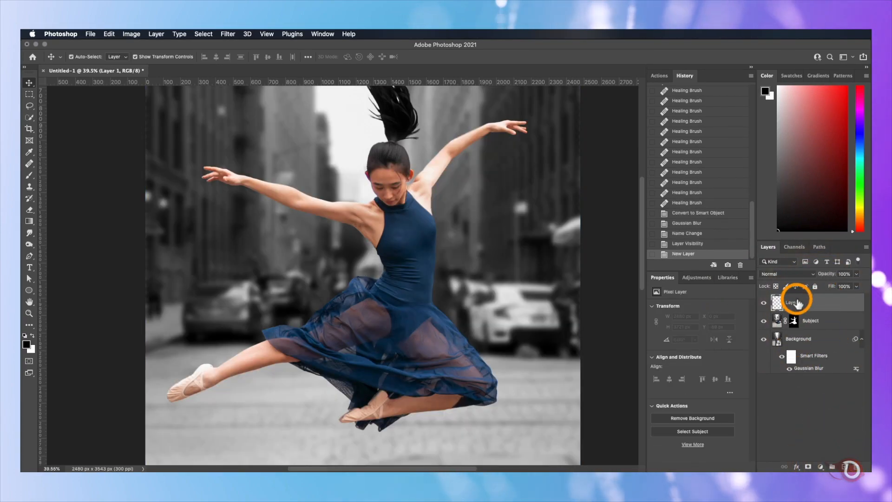
click(29, 175)
right_click(434, 261)
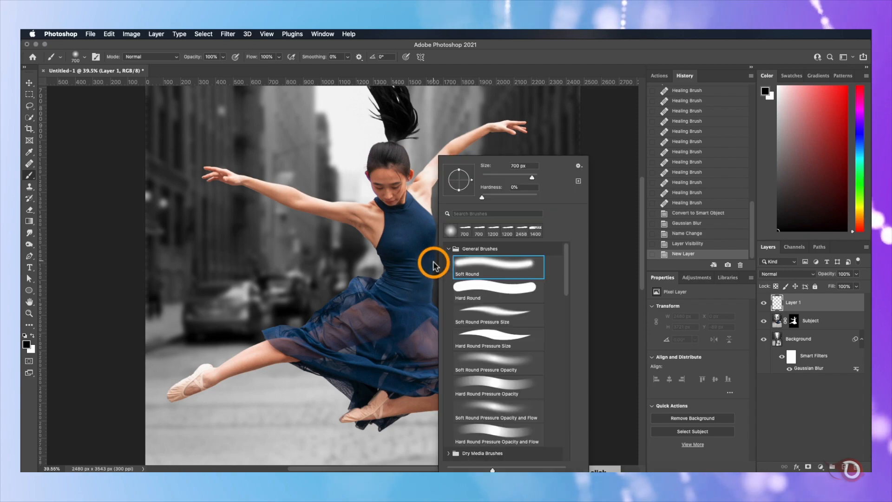
click(476, 288)
key(Return)
key(bracketleft)
key(bracketleft)
key(bracketleft)
key(bracketleft)
key(bracketleft)
key(bracketleft)
key(bracketleft)
key(bracketleft)
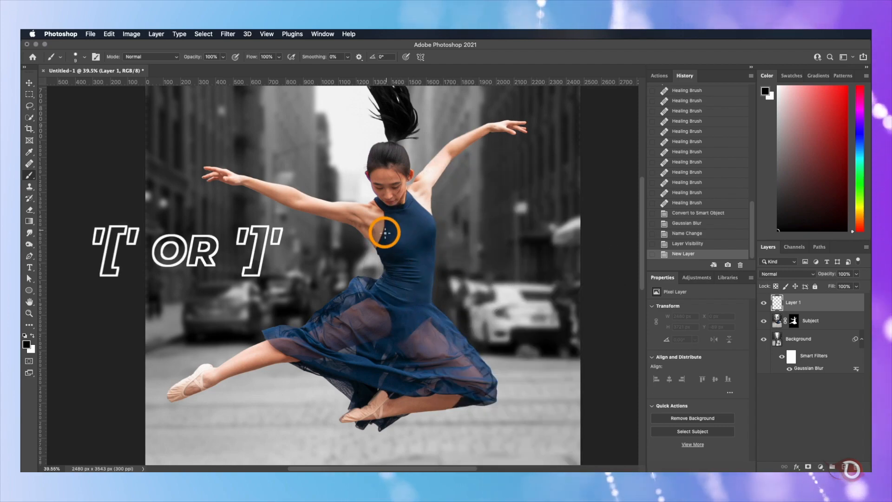
Paint a closed white outline around the collar of the dancer's dress on the new layer
scroll(390, 227, up, 10)
drag(390, 227, 373, 323)
scroll(381, 287, up, 4)
key(bracketleft)
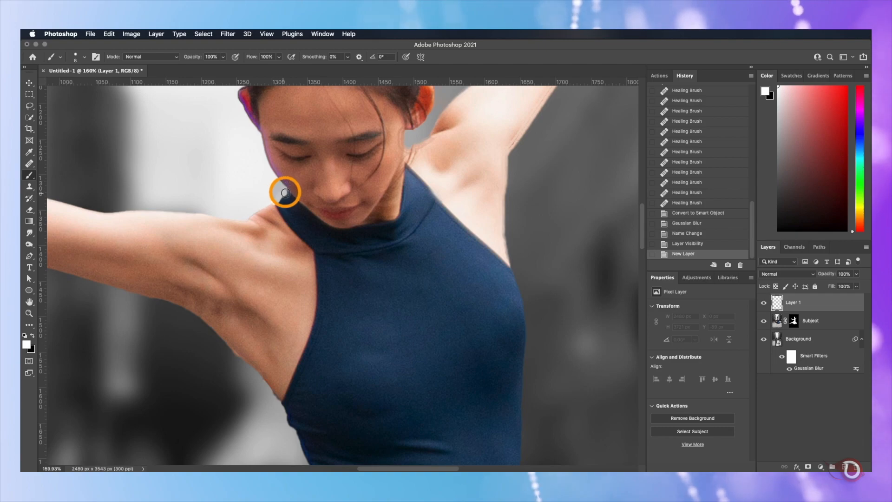
drag(274, 203, 310, 211)
mouse_move(358, 228)
mouse_down()
mouse_move(394, 223)
mouse_move(408, 167)
mouse_move(434, 200)
mouse_up()
mouse_move(380, 249)
mouse_down()
mouse_move(427, 215)
mouse_move(433, 199)
mouse_move(415, 175)
mouse_move(433, 198)
mouse_up()
click(435, 200)
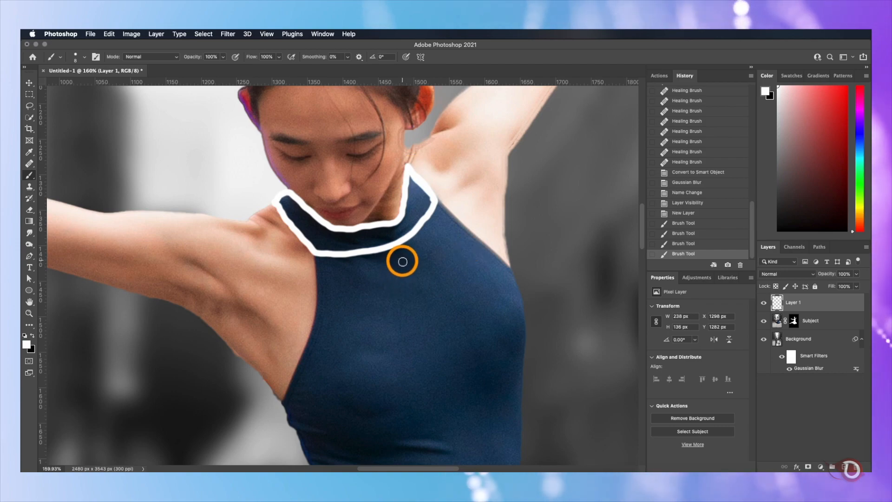
Rotate the canvas and trace the dress's shoulder edge in white from the collar to the armhole
mouse_move(430, 249)
mouse_down()
mouse_move(352, 255)
mouse_move(302, 313)
mouse_move(341, 242)
mouse_up()
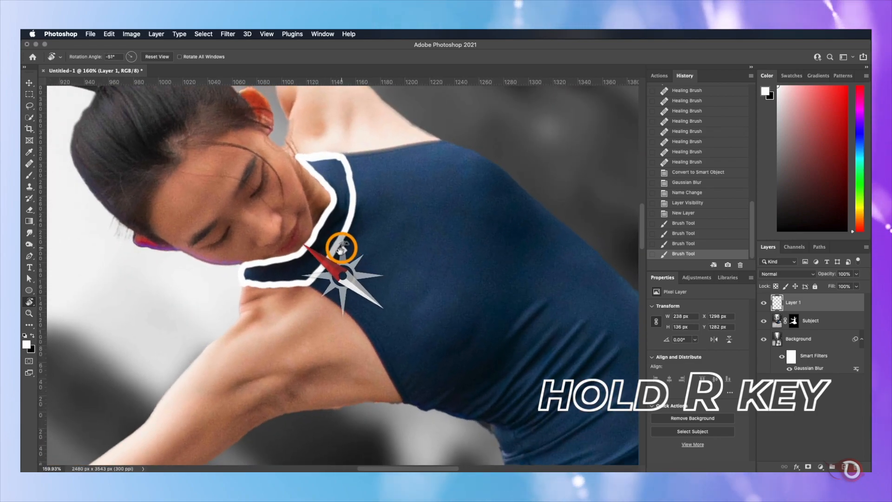
drag(433, 224, 422, 330)
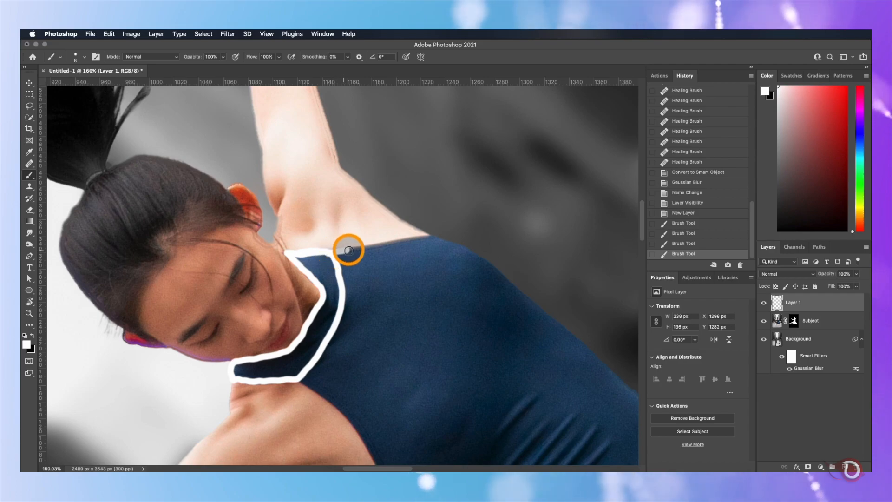
drag(382, 246, 434, 239)
drag(429, 239, 389, 244)
Trace the outer side edge of the bodice in white from the armhole down to the waist, rotating the canvas to follow it
key(r)
drag(467, 300, 573, 116)
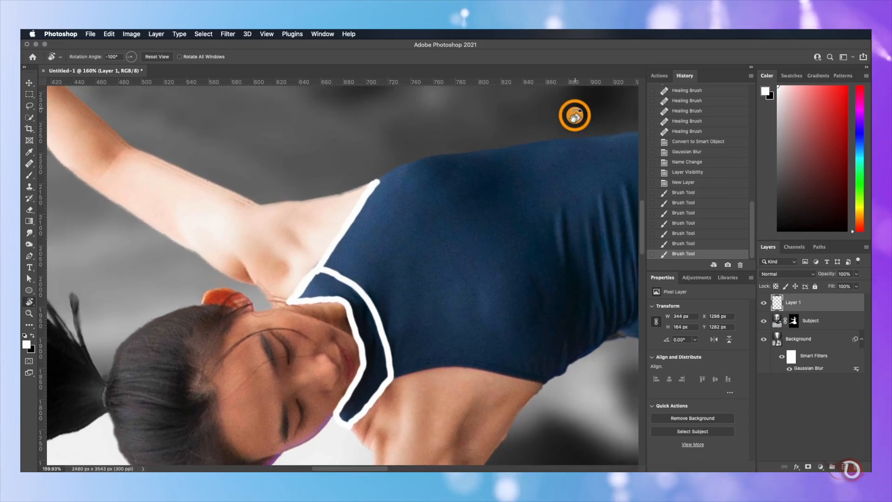
key(space)
mouse_move(395, 174)
mouse_down()
mouse_move(255, 267)
mouse_move(575, 215)
mouse_up()
key(space)
drag(553, 226, 288, 360)
key(r)
drag(284, 355, 262, 297)
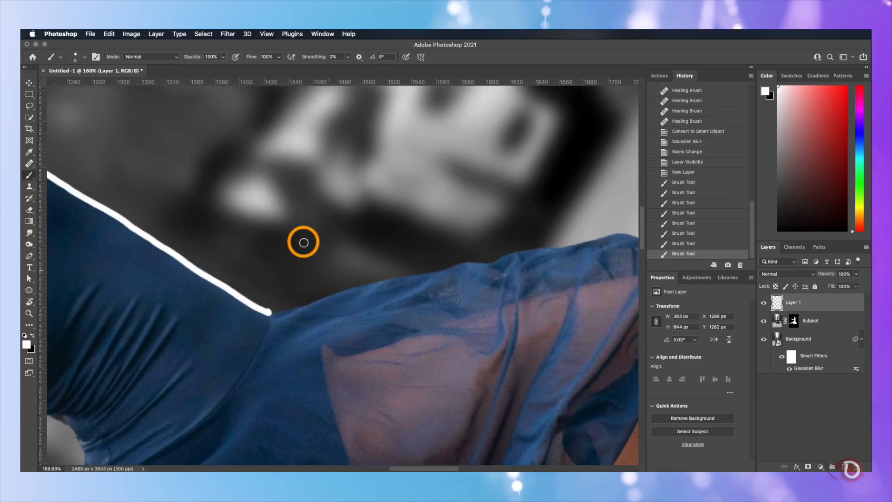